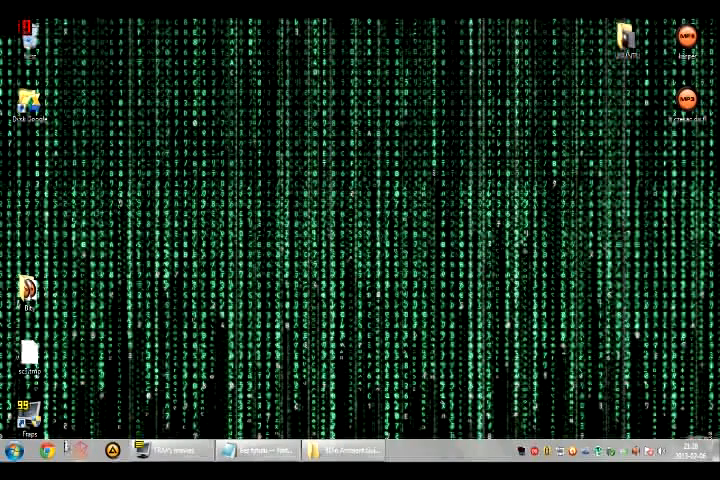
# - Launch Kontakt 5 from the Start menu search
pyautogui.click(14, 452)
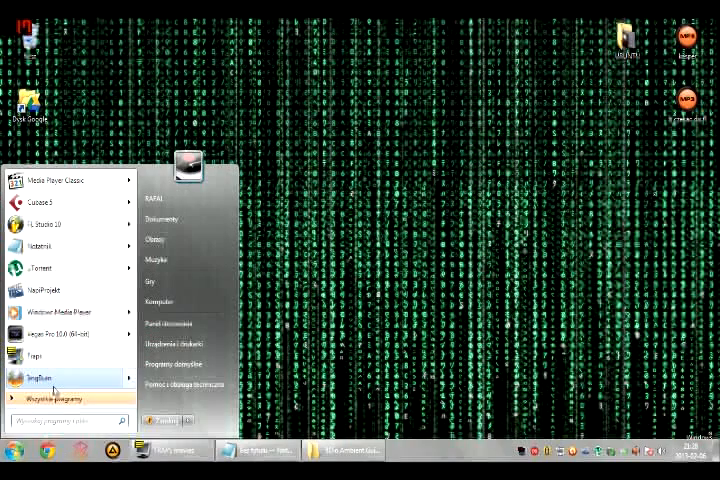
pyautogui.write('kurnik')
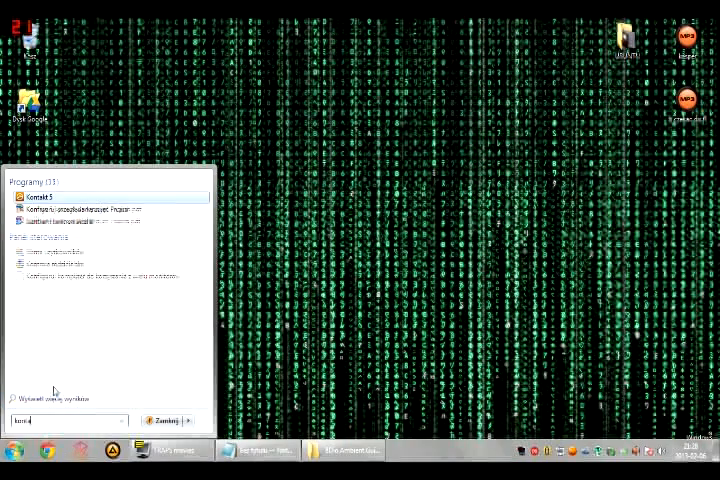
pyautogui.press('Return')
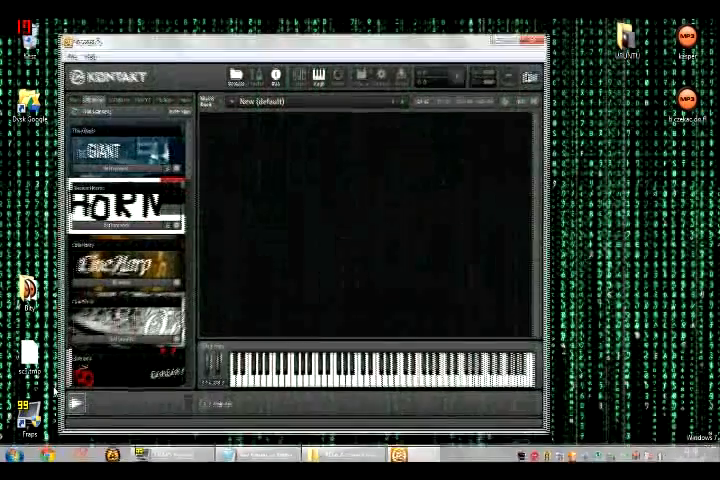
pyautogui.click(120, 80)
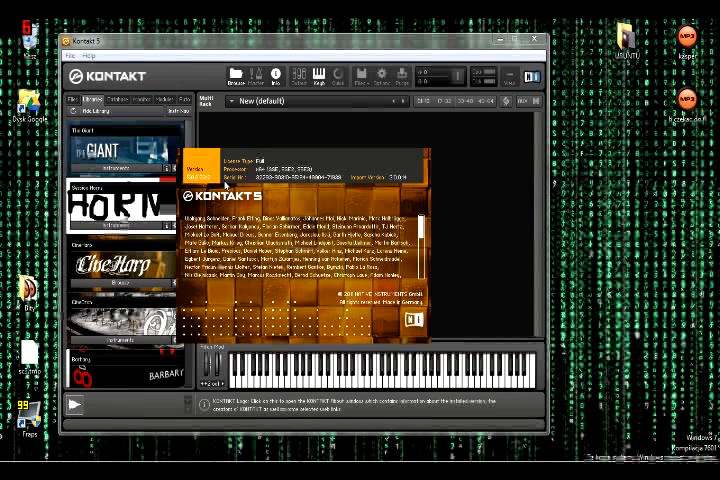
pyautogui.click(225, 183)
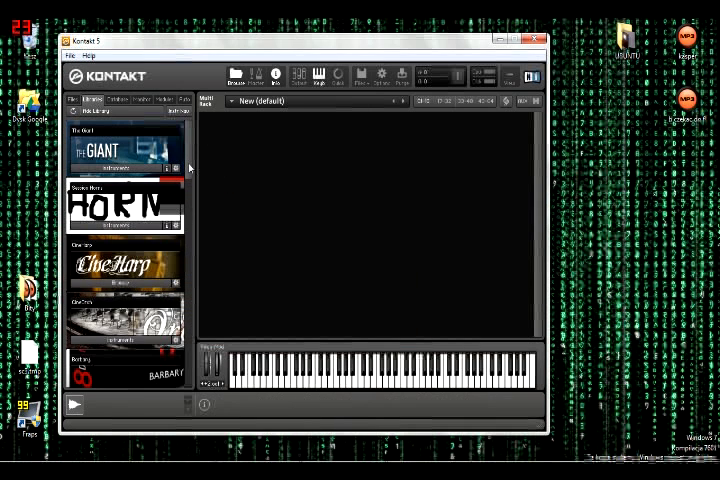
# - Launch Notepad++ with the Hybrid Tools 8Dio .nicnt file, then minimize it to show Kontakt
pyautogui.press('super')
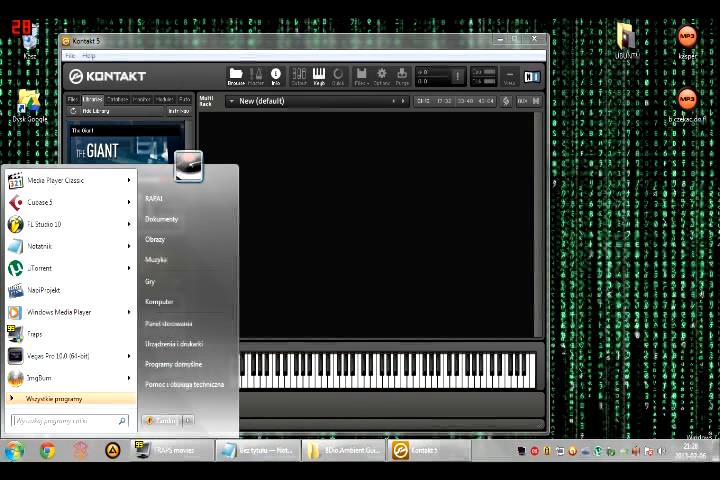
pyautogui.write('no')
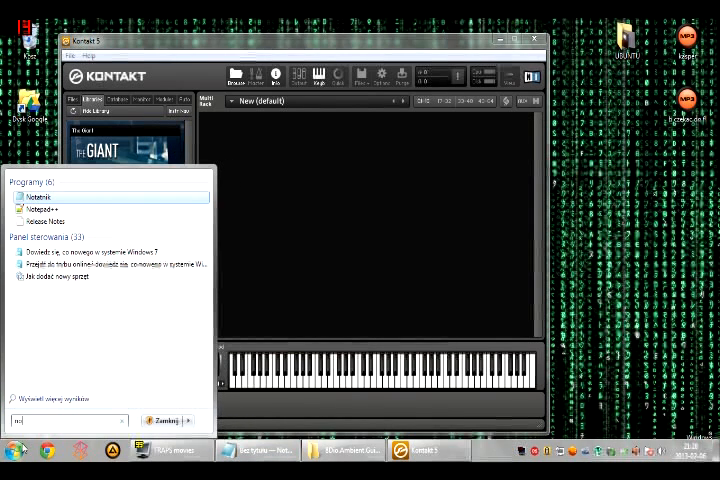
pyautogui.write('te')
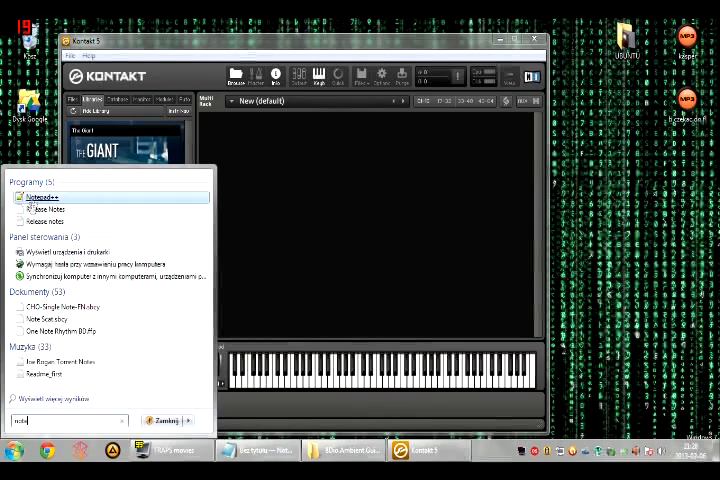
pyautogui.press('Return')
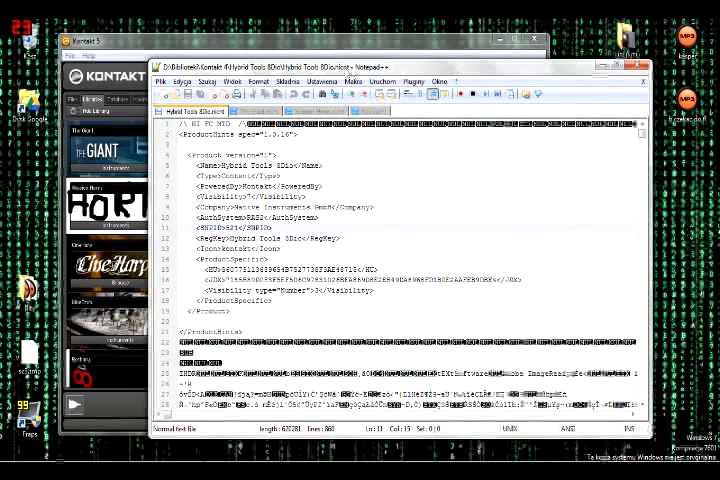
pyautogui.click(603, 68)
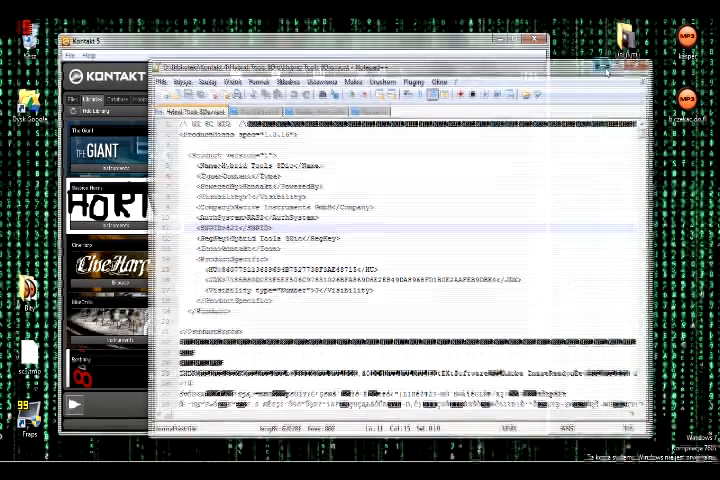
pyautogui.click(96, 111)
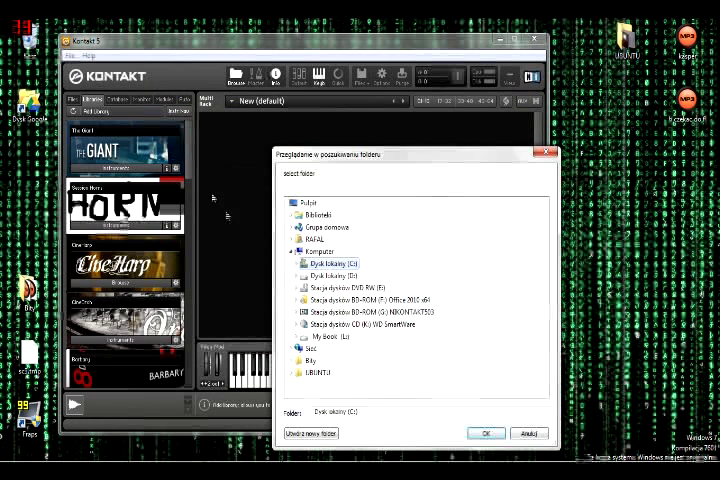
pyautogui.doubleClick(333, 275)
pyautogui.doubleClick(334, 336)
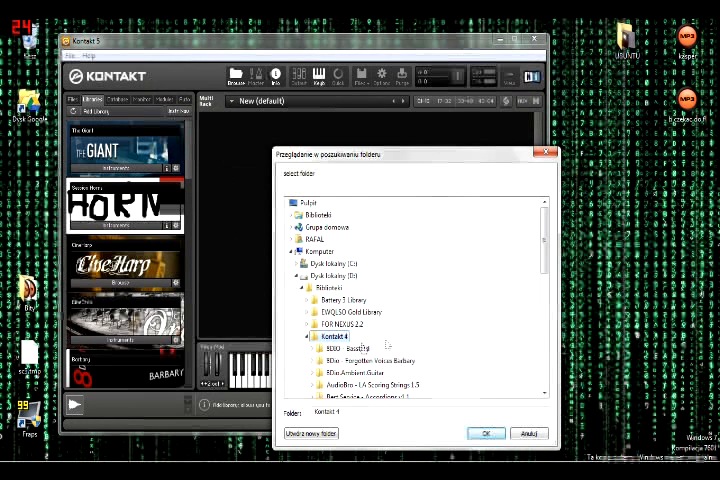
pyautogui.scroll(-3, 350, 300)
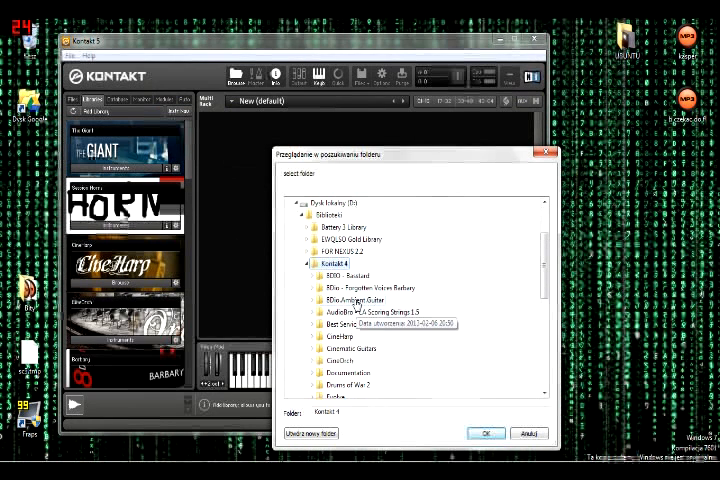
pyautogui.doubleClick(355, 300)
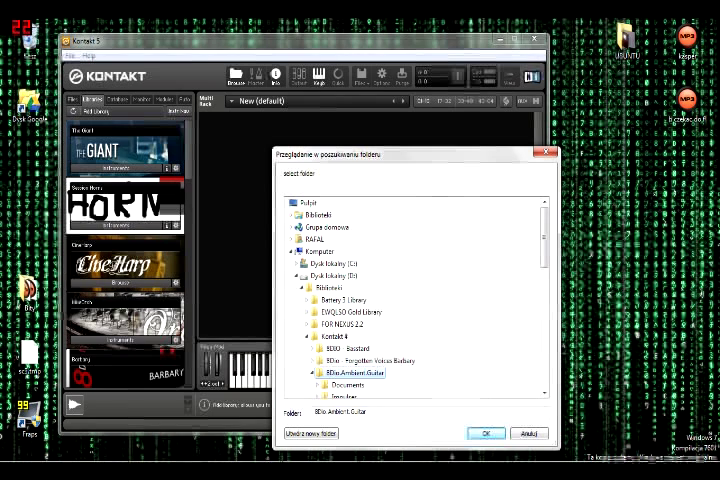
pyautogui.click(488, 434)
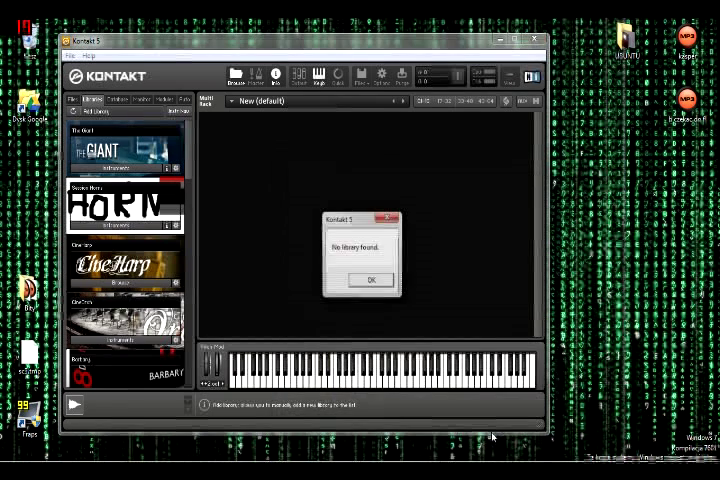
pyautogui.click(381, 283)
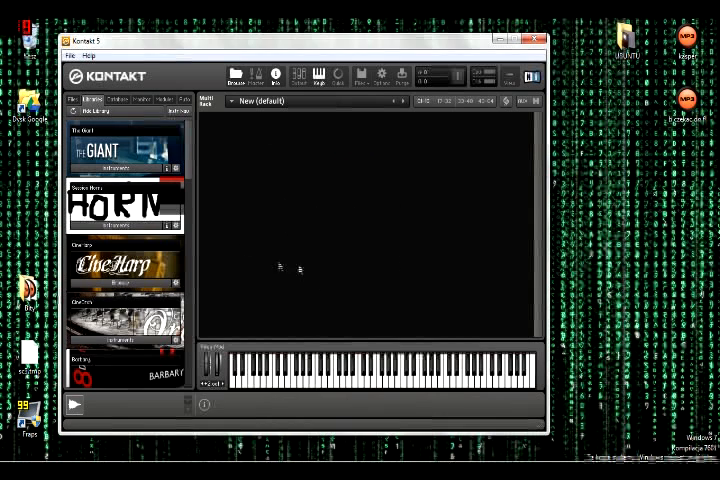
pyautogui.click(73, 102)
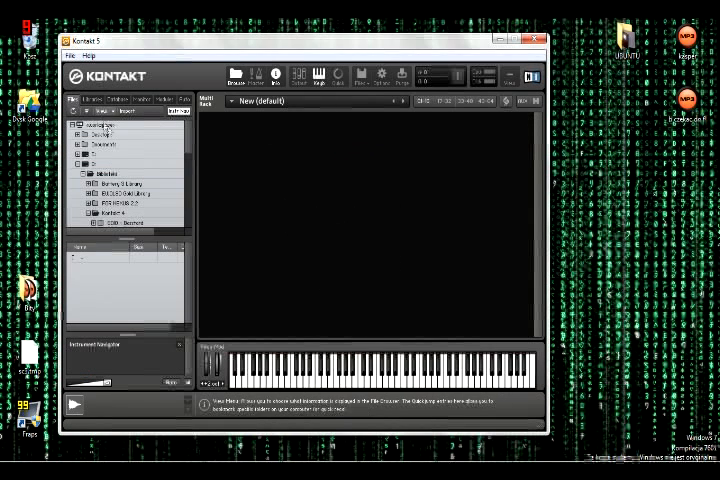
pyautogui.scroll(-2, 155, 172)
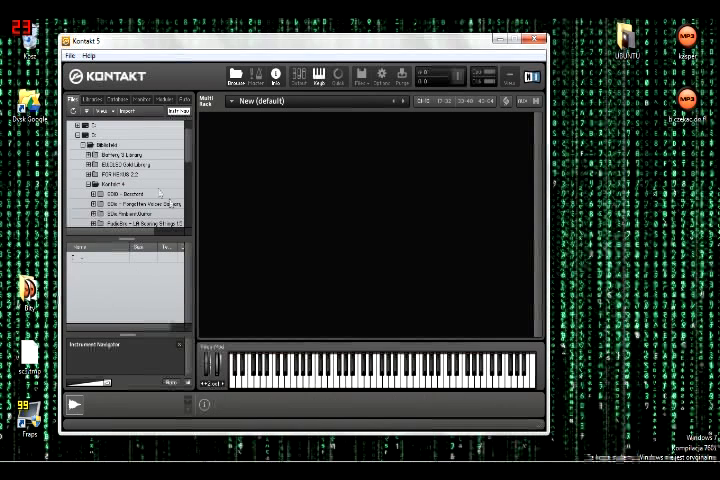
pyautogui.click(92, 100)
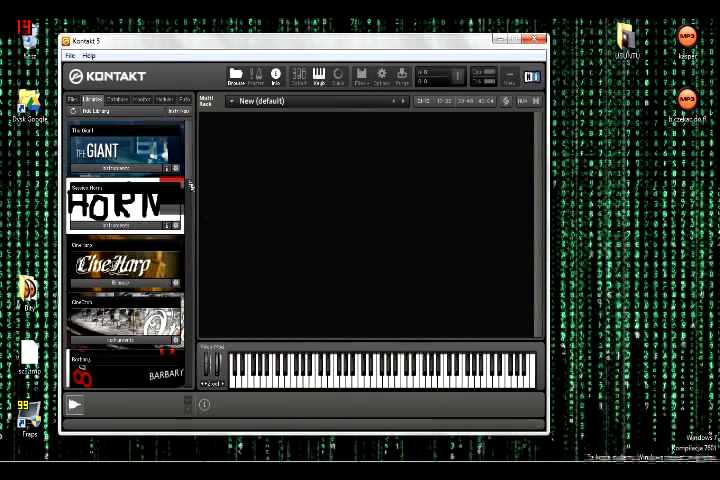
pyautogui.scroll(-1, 148, 268)
pyautogui.scroll(1, 148, 268)
pyautogui.scroll(-1, 125, 250)
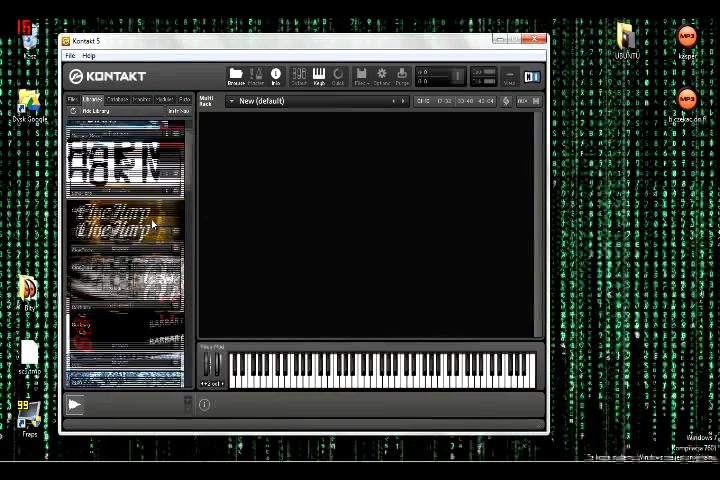
pyautogui.scroll(-1, 125, 250)
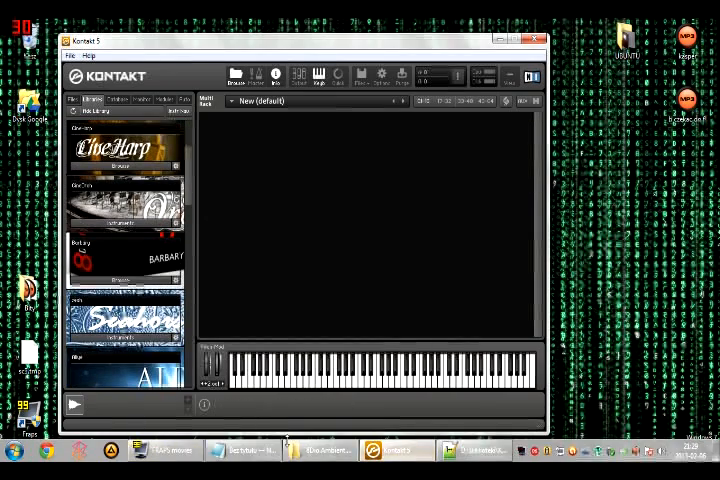
# - In the Forgotten Voices Barbary folder, copy Barbary.nicnt and its wallpaper image
pyautogui.click(320, 451)
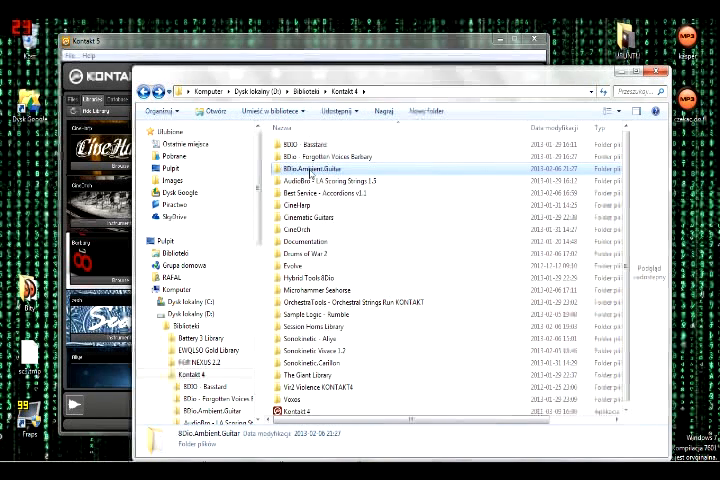
pyautogui.press('BackSpace')
pyautogui.doubleClick(327, 157)
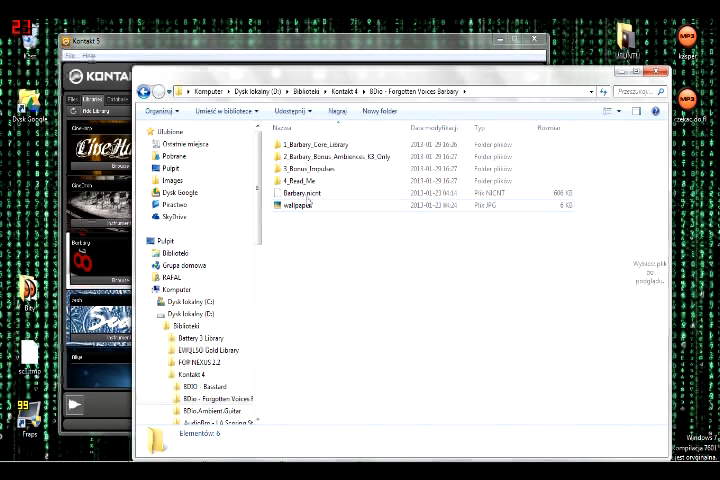
pyautogui.click(310, 193)
pyautogui.click(330, 240)
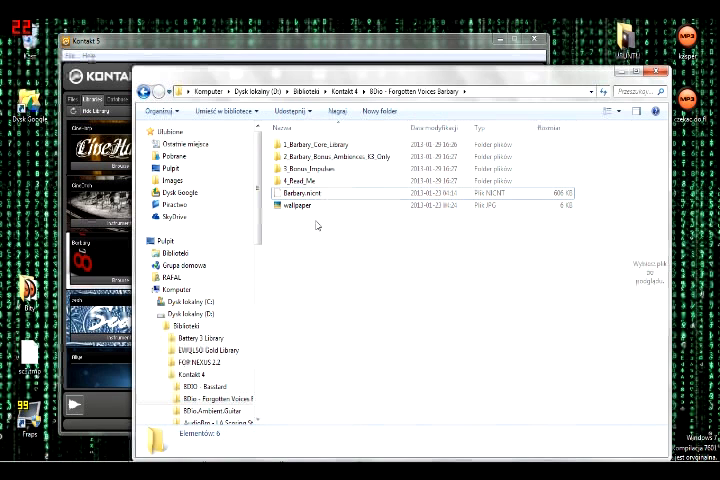
pyautogui.moveTo(317, 218); pyautogui.dragTo(297, 195)
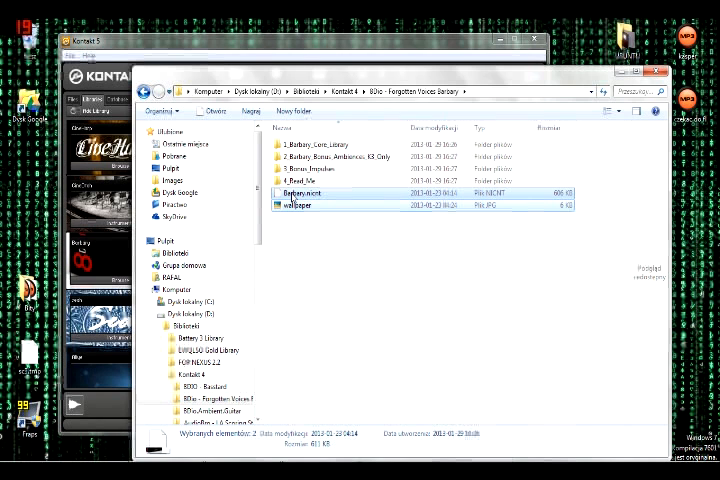
# - Paste Barbary.nicnt and the wallpaper into the 8Dio.Ambient.Guitar folder and select Barbary.nicnt
pyautogui.click(305, 282)
pyautogui.press('BackSpace')
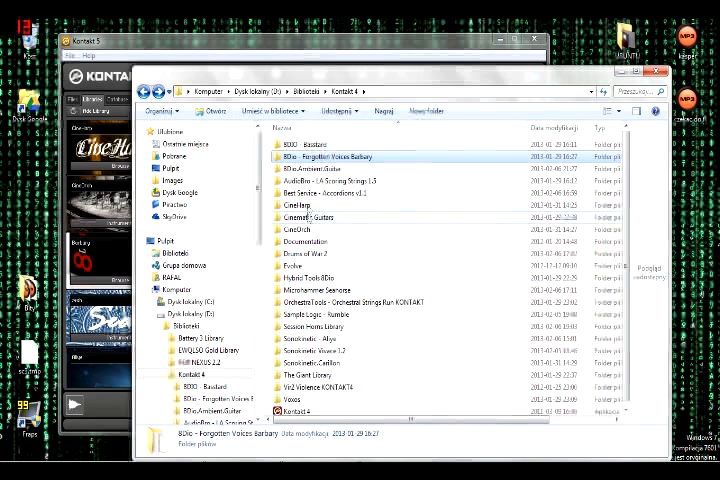
pyautogui.doubleClick(312, 169)
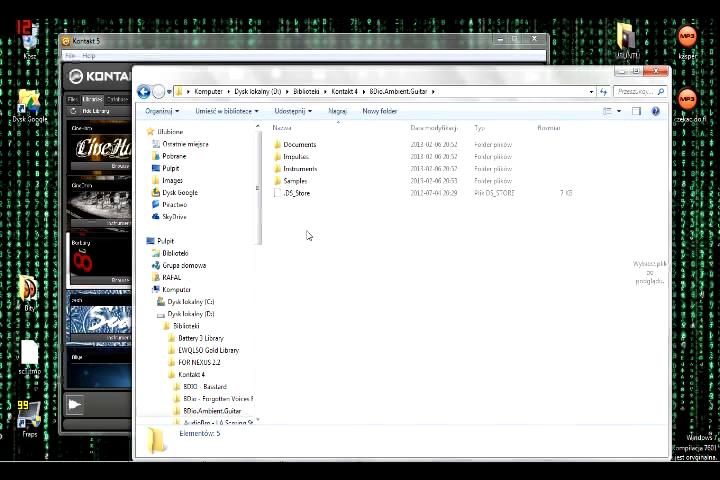
pyautogui.hotkey('ctrl', 'v')
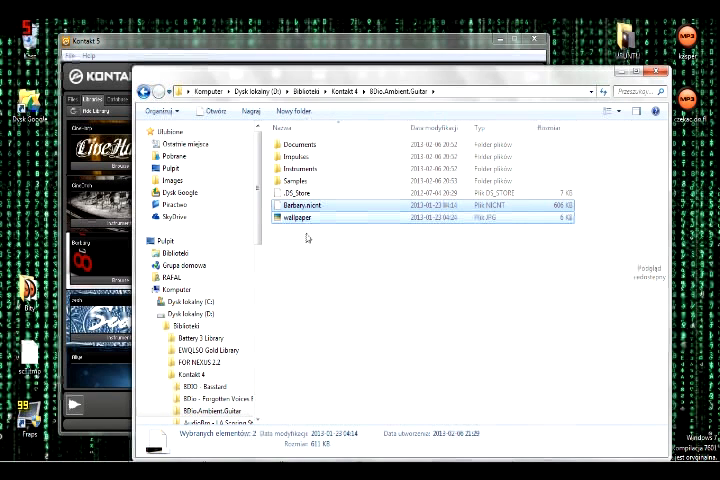
pyautogui.click(304, 249)
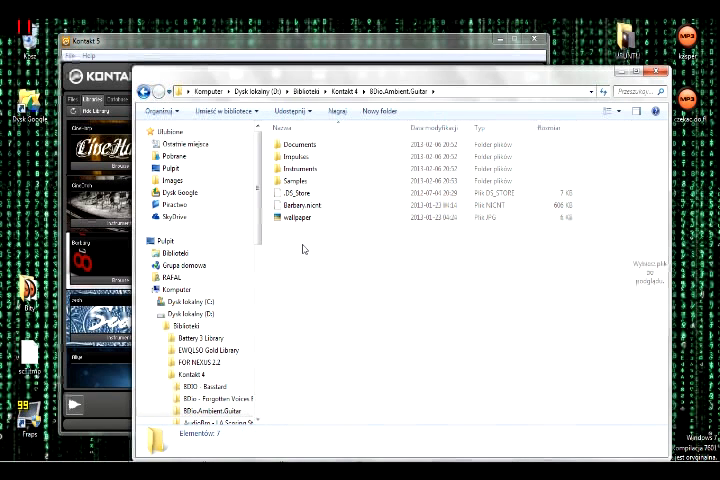
pyautogui.click(301, 206)
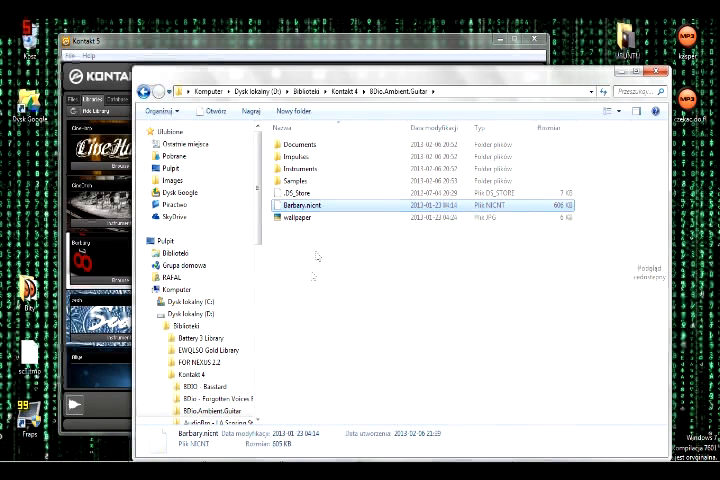
# - Edit Barbary.nicnt in Notepad++ and bring up Find and Replace
pyautogui.rightClick(299, 207)
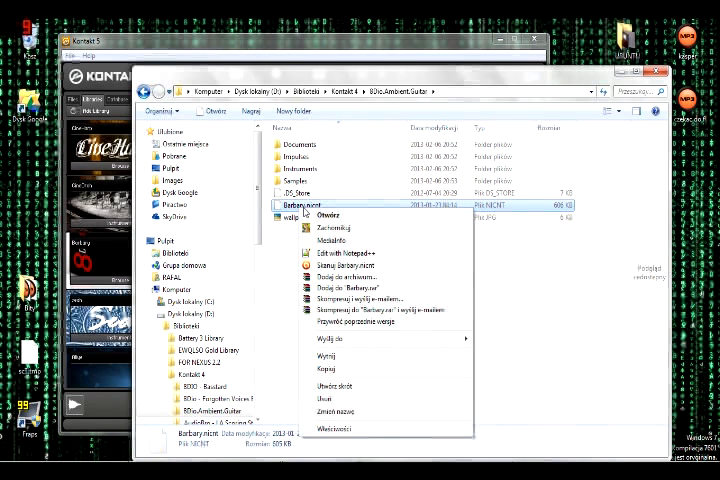
pyautogui.click(348, 254)
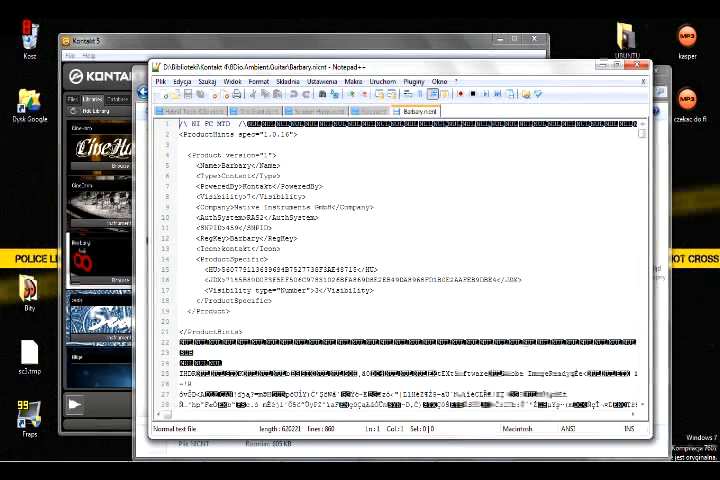
pyautogui.hotkey('ctrl', 'h')
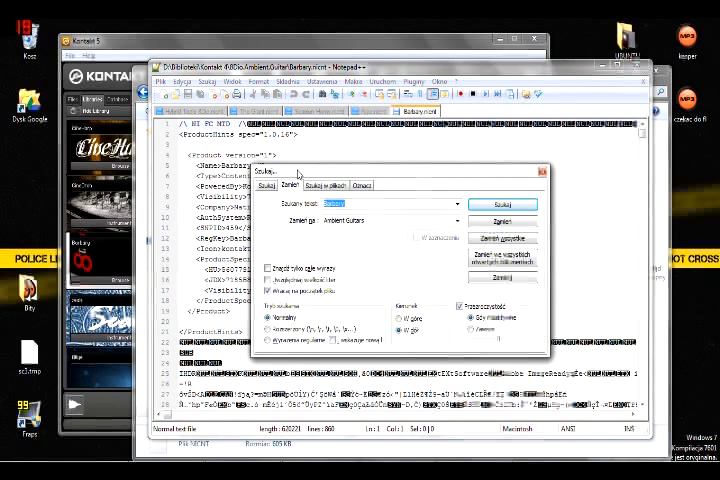
pyautogui.moveTo(297, 174); pyautogui.dragTo(284, 178)
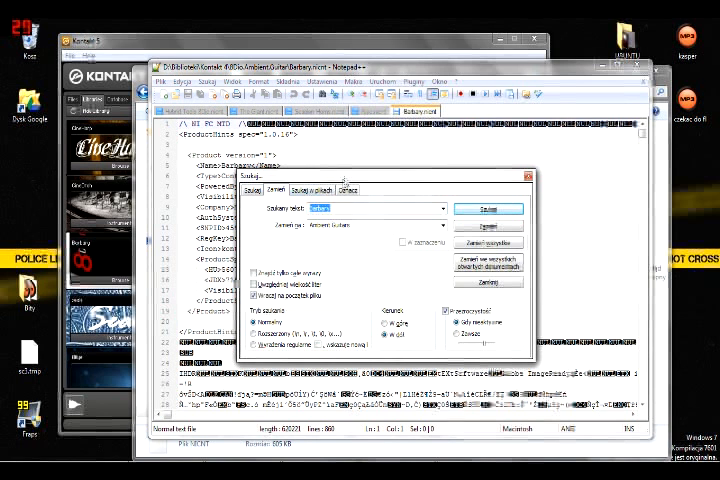
pyautogui.moveTo(345, 180); pyautogui.dragTo(442, 166)
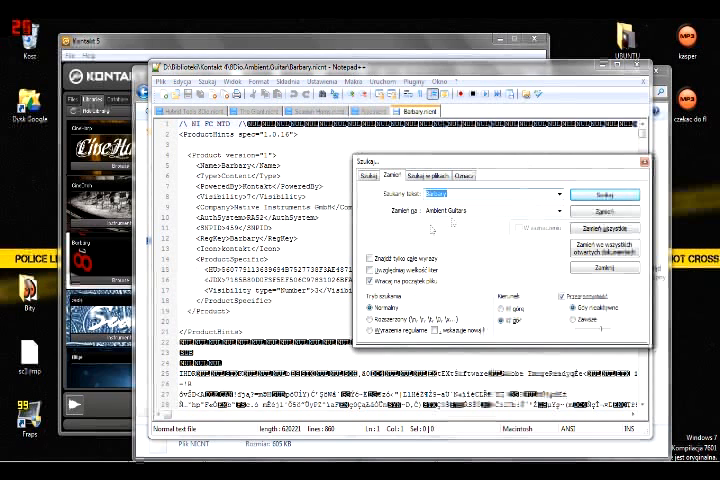
# - Replace all 6 occurrences of 'Barbary' with 'Ambient Guitars' and dismiss the dialogs
pyautogui.press('Tab')
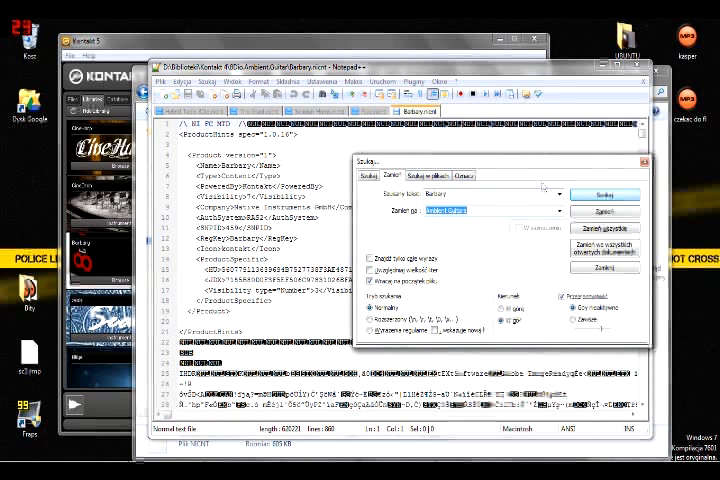
pyautogui.click(603, 229)
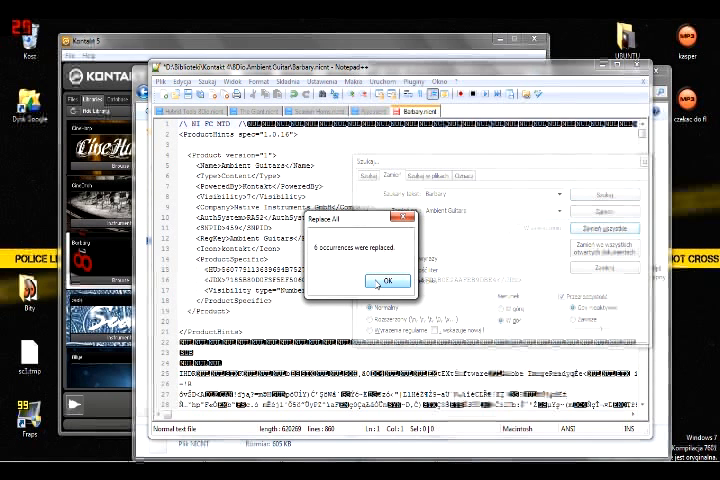
pyautogui.click(386, 281)
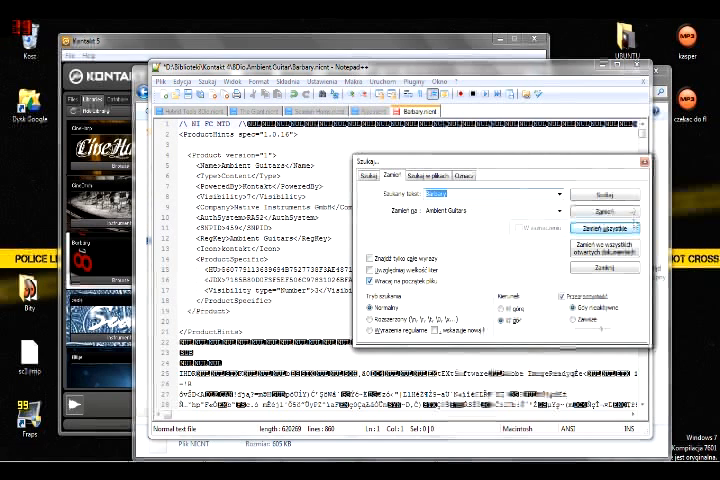
pyautogui.press('Escape')
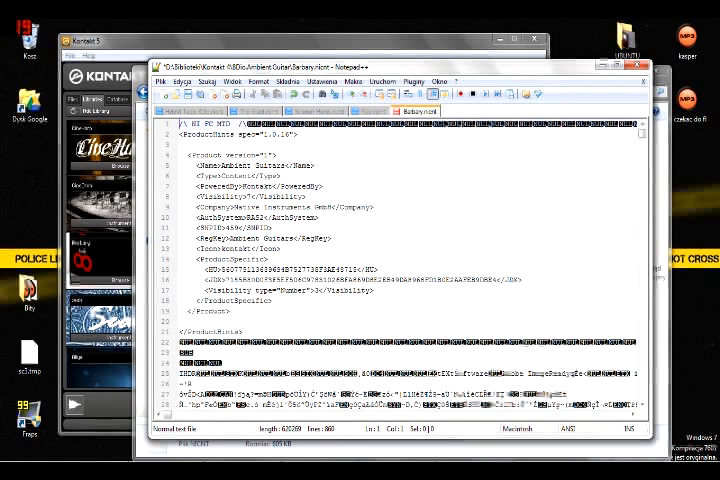
# - Change the SNPID on line 11 from 459 to 650, save and close the file
pyautogui.doubleClick(234, 228)
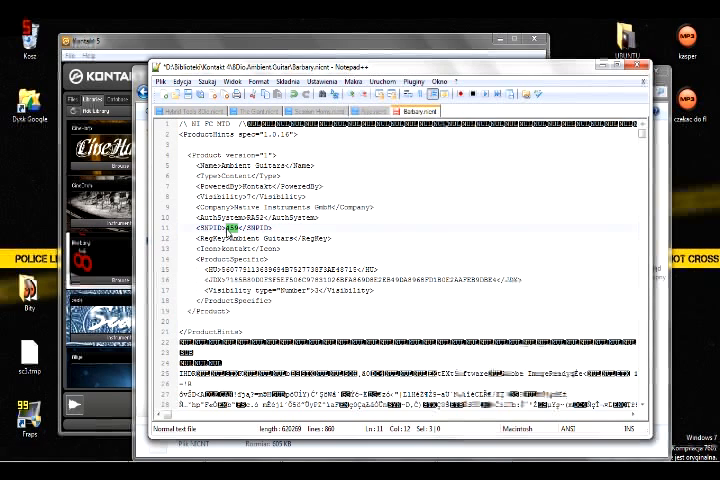
pyautogui.write('6')
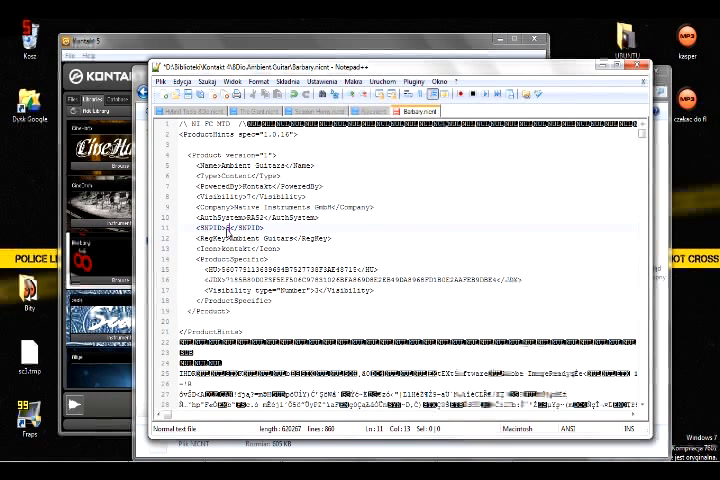
pyautogui.write('50')
pyautogui.click(640, 66)
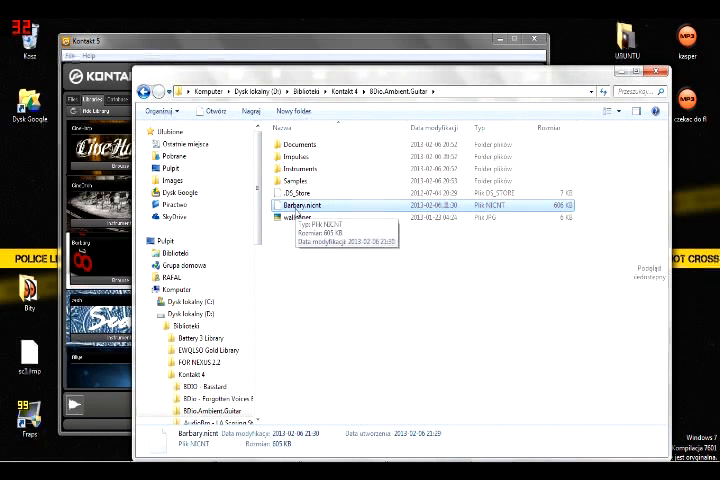
# - Rename Barbary.nicnt to 'Ambient Guitars.nicnt' in the 8Dio Ambient Guitar folder
pyautogui.press('F2')
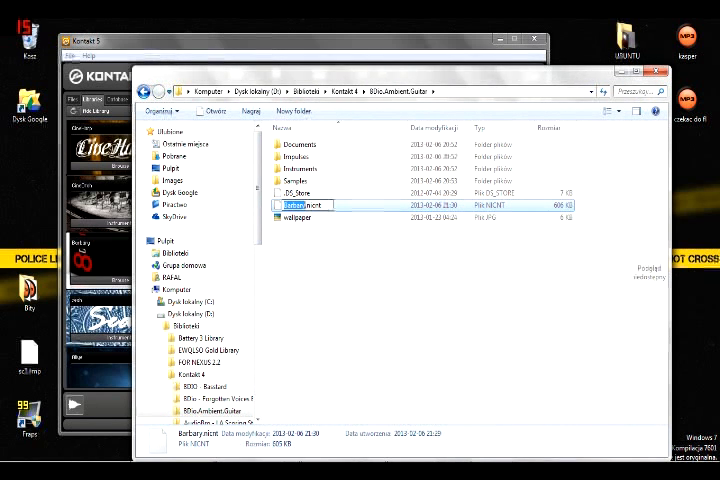
pyautogui.write('A')
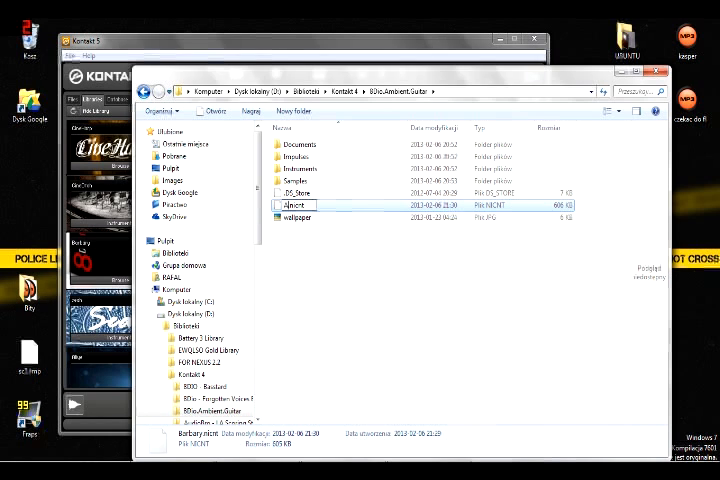
pyautogui.write('mbi')
pyautogui.write('ent Gu')
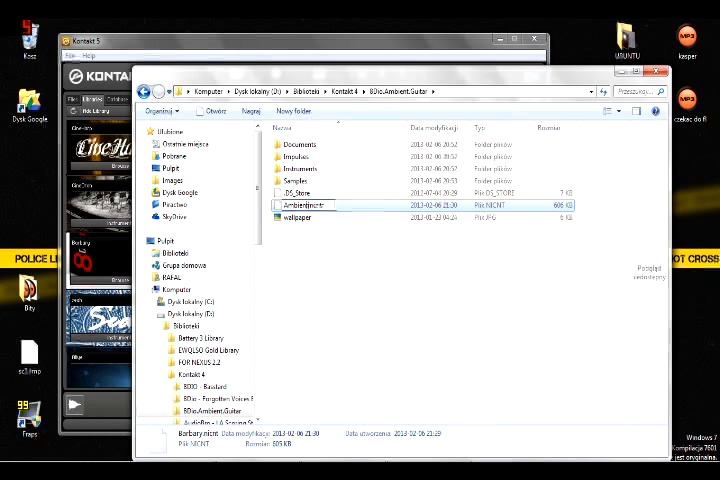
pyautogui.write('itars')
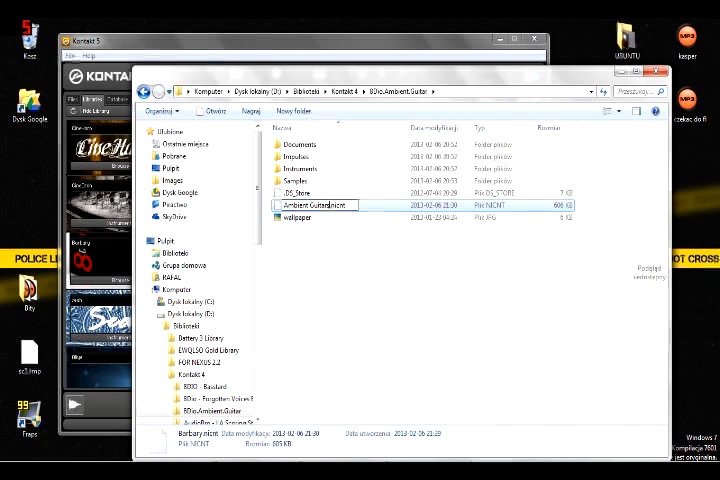
pyautogui.press('Return')
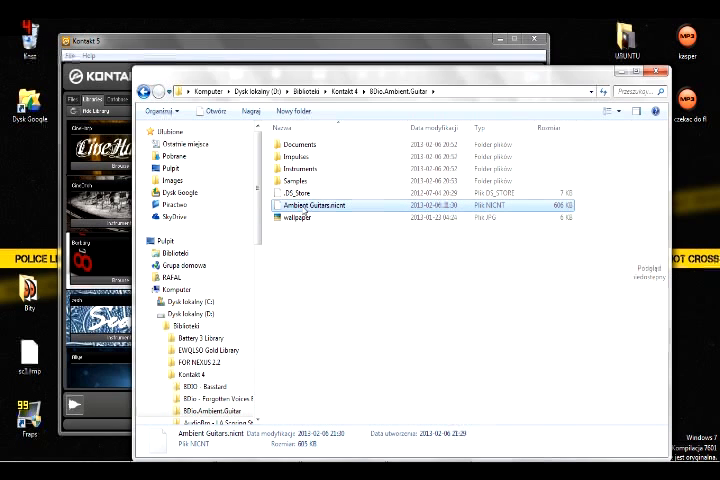
pyautogui.click(300, 260)
pyautogui.moveTo(415, 78); pyautogui.dragTo(541, 80)
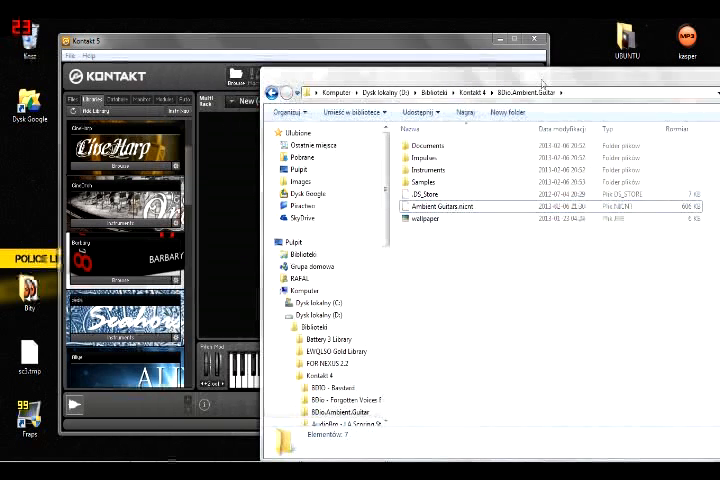
# - Select the wallpaper image and bring up its context menu for editing
pyautogui.click(424, 219)
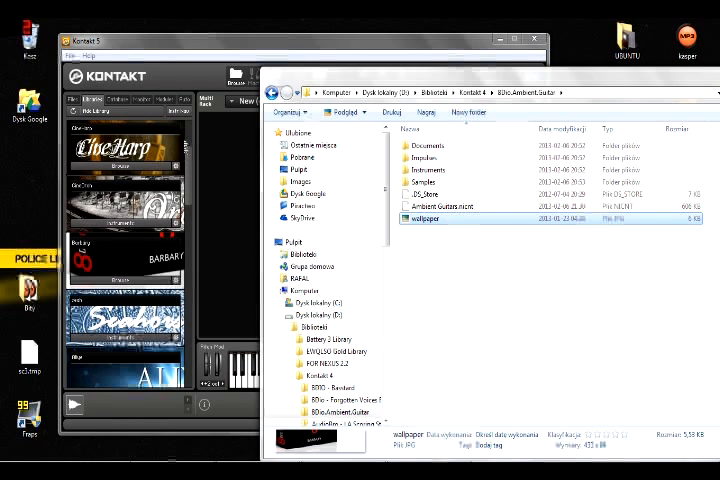
pyautogui.rightClick(449, 226)
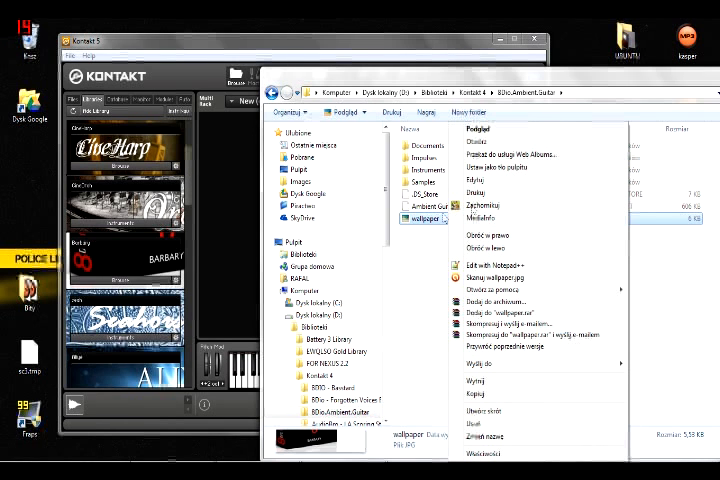
# - Edit the wallpaper in Paint, erase the BARBARY logo and start a text box at top left
pyautogui.click(486, 181)
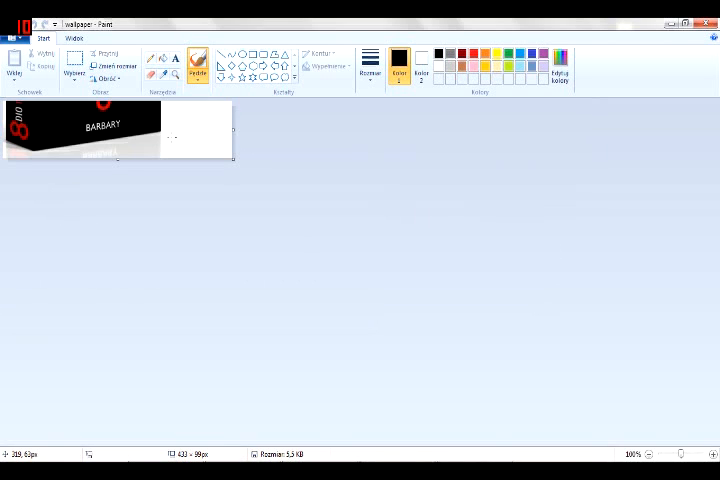
pyautogui.hotkey('ctrl', 'a')
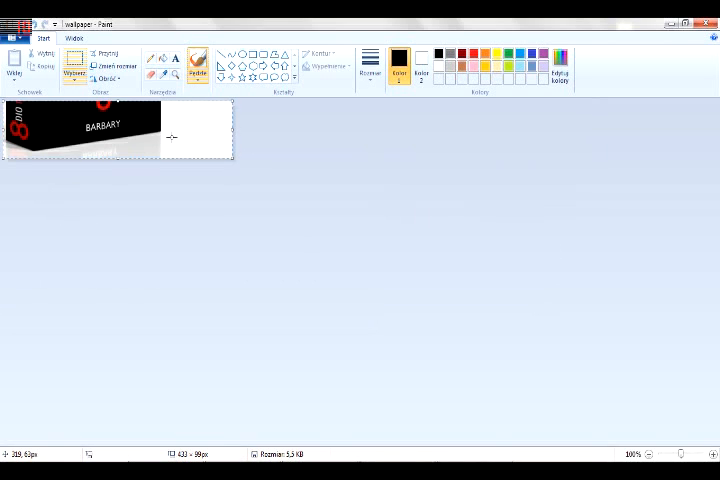
pyautogui.press('Delete')
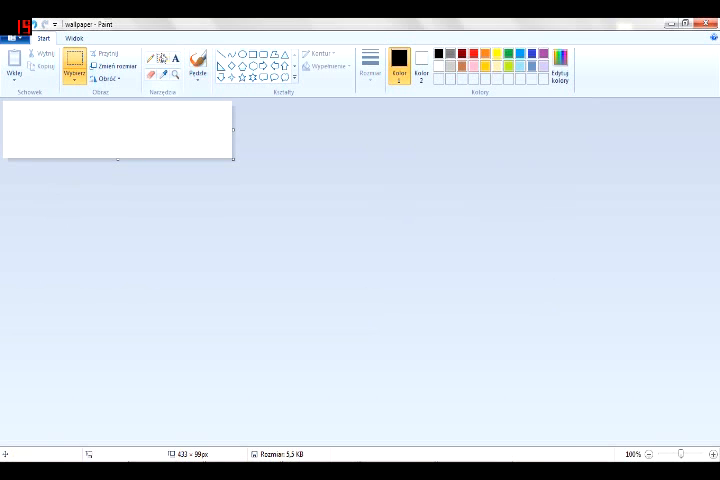
pyautogui.click(12, 122)
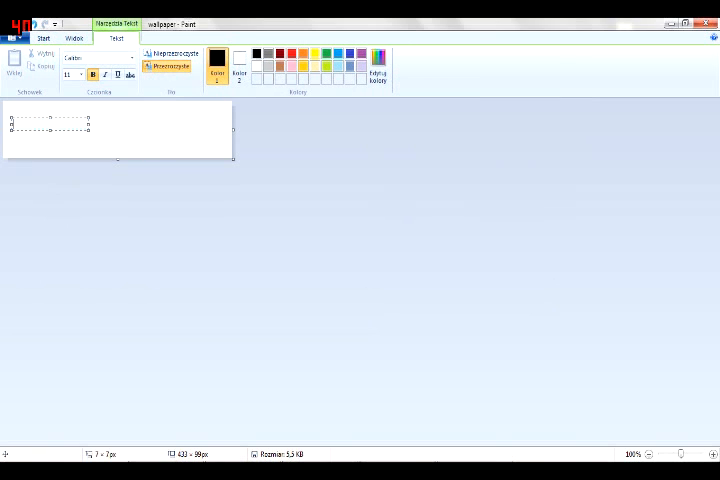
# - Write 'Guitars' in bold size 22 in the text box and save the wallpaper
pyautogui.click(79, 74)
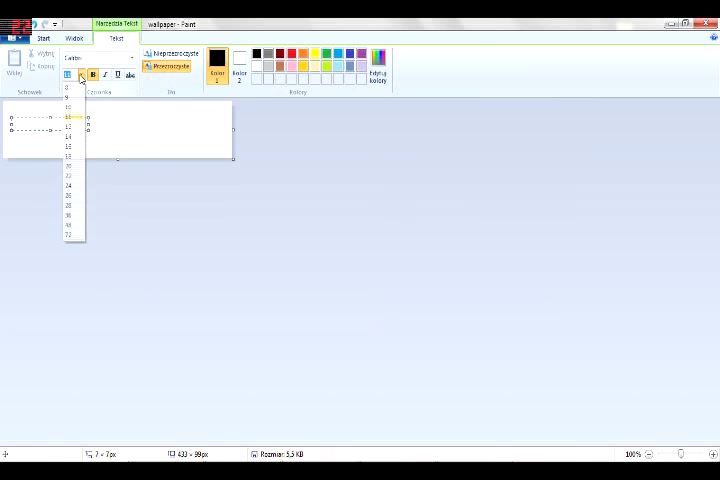
pyautogui.click(72, 172)
pyautogui.write('A')
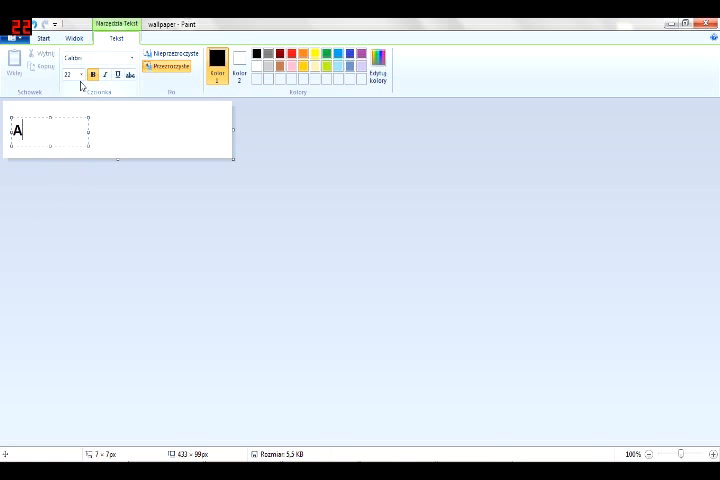
pyautogui.write('mbien')
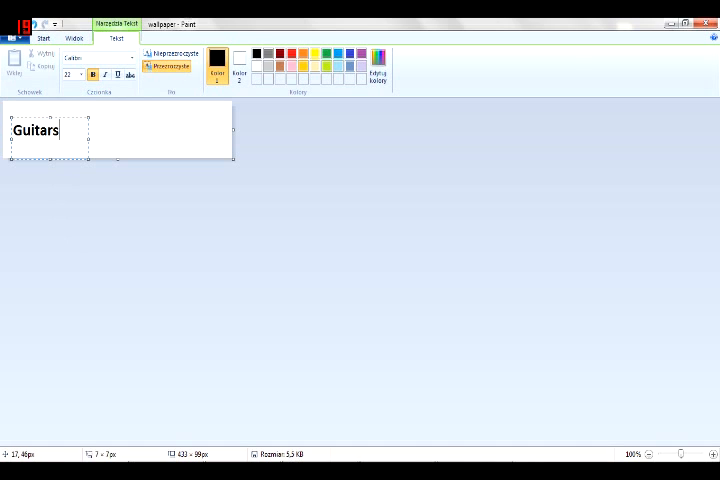
pyautogui.moveTo(26, 118); pyautogui.dragTo(187, 141)
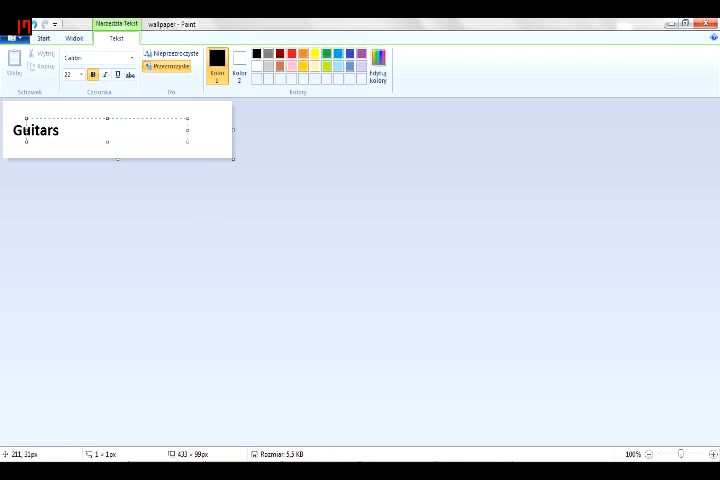
pyautogui.click(204, 209)
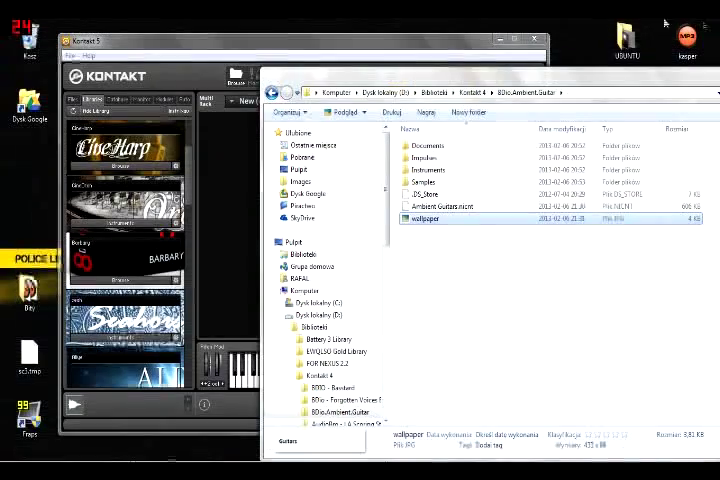
# - Close Explorer and browse Add Library to D:\Biblioteki\Kontakt 4
pyautogui.click(560, 300)
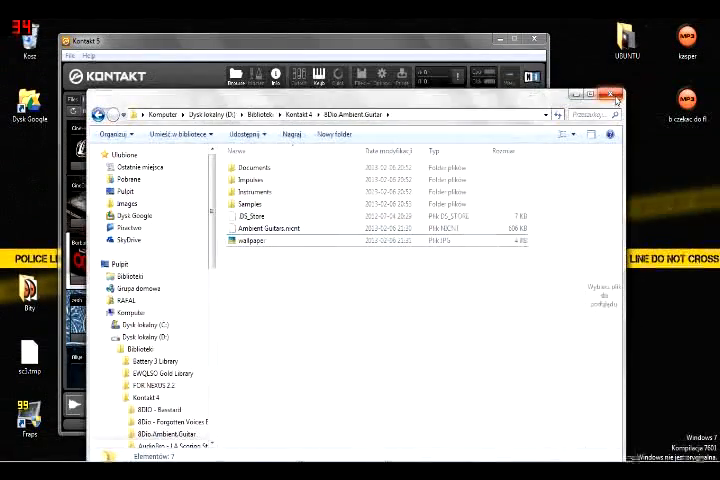
pyautogui.click(708, 76)
pyautogui.click(93, 112)
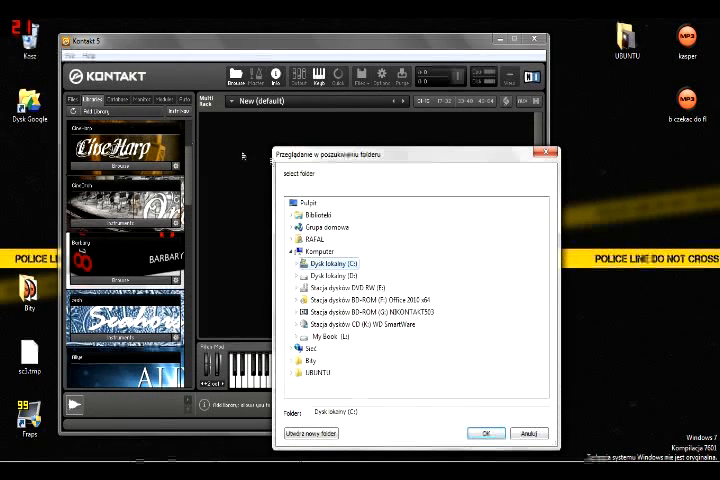
pyautogui.click(305, 275)
pyautogui.doubleClick(333, 337)
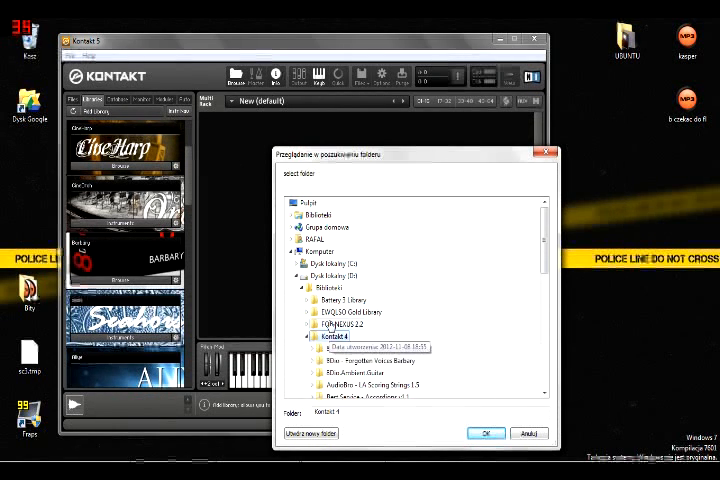
# - Add 8Dio.Ambient.Guitar as a library, accept UAC and dismiss the 'Ambient Guitars already exists' message
pyautogui.doubleClick(355, 263)
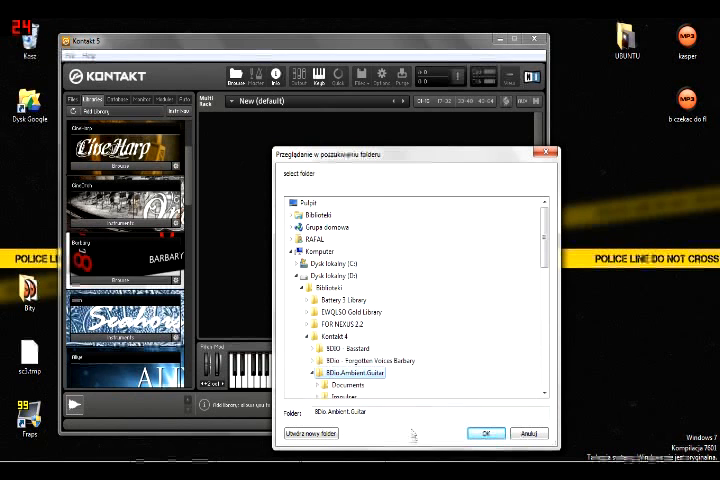
pyautogui.click(485, 433)
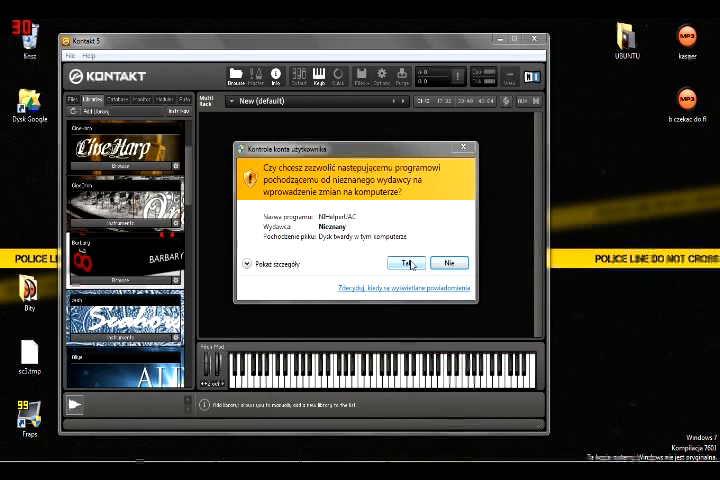
pyautogui.click(407, 263)
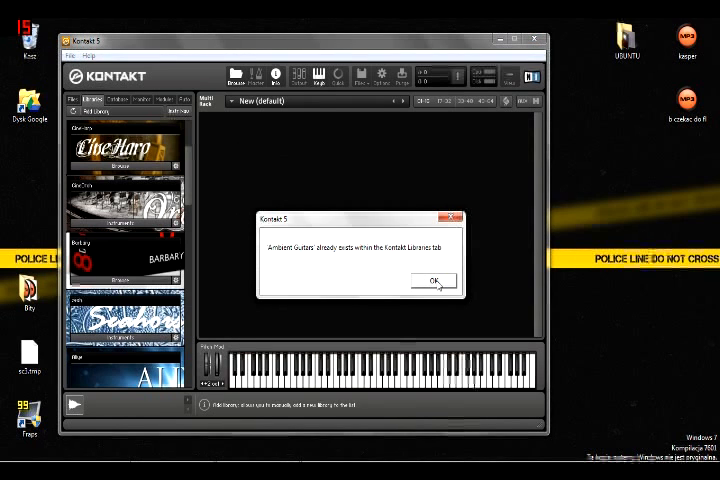
pyautogui.click(435, 283)
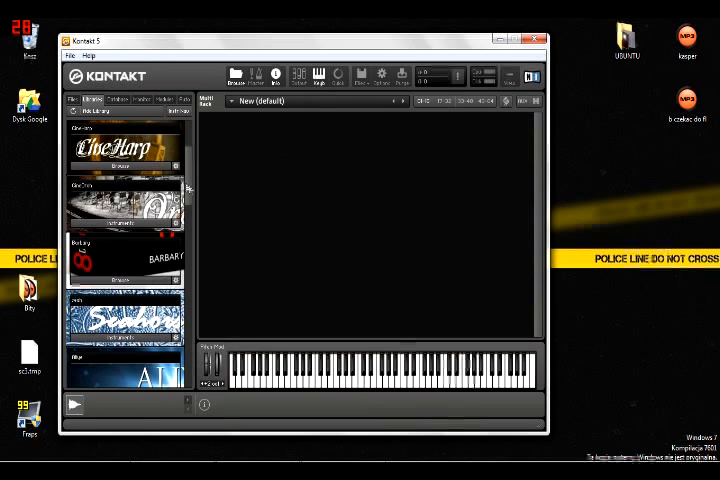
pyautogui.scroll(3, 125, 200)
pyautogui.scroll(-5, 125, 230)
pyautogui.scroll(-5, 125, 230)
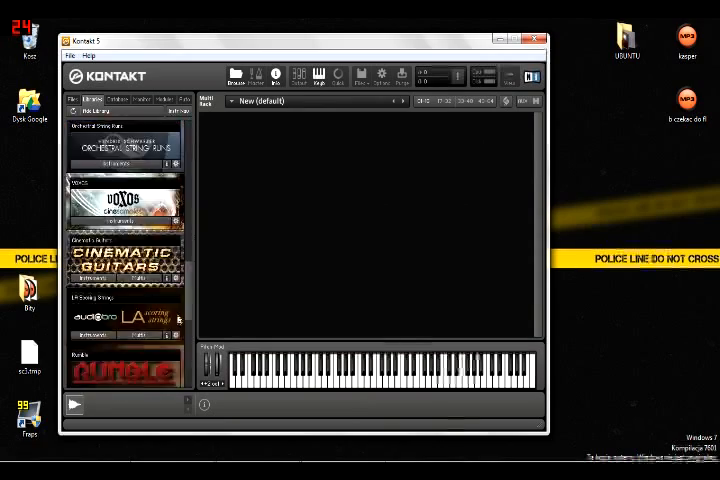
pyautogui.scroll(-3, 125, 230)
pyautogui.scroll(5, 177, 300)
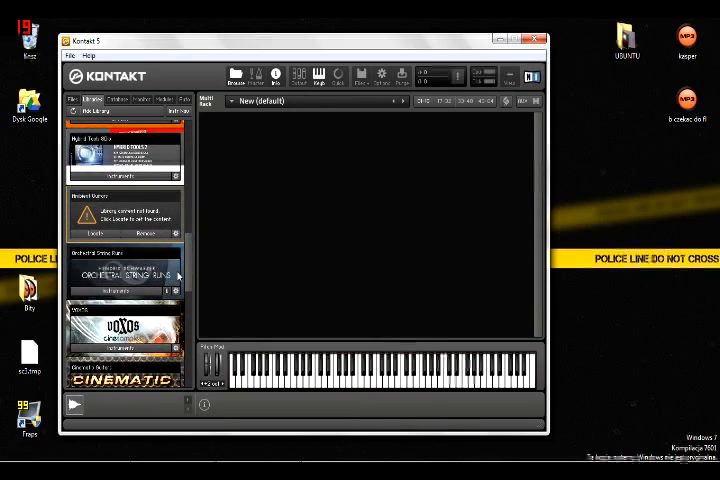
# - Locate the missing Ambient Guitars library at the 8Dio.Ambient.Guitar folder and confirm the relink
pyautogui.click(145, 233)
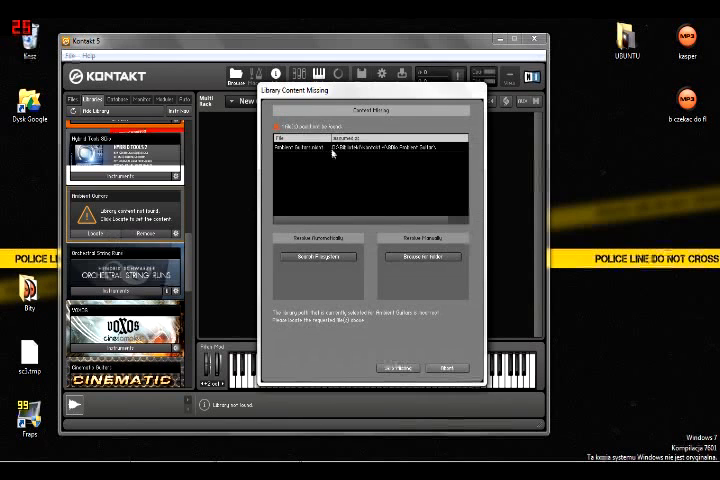
pyautogui.click(417, 260)
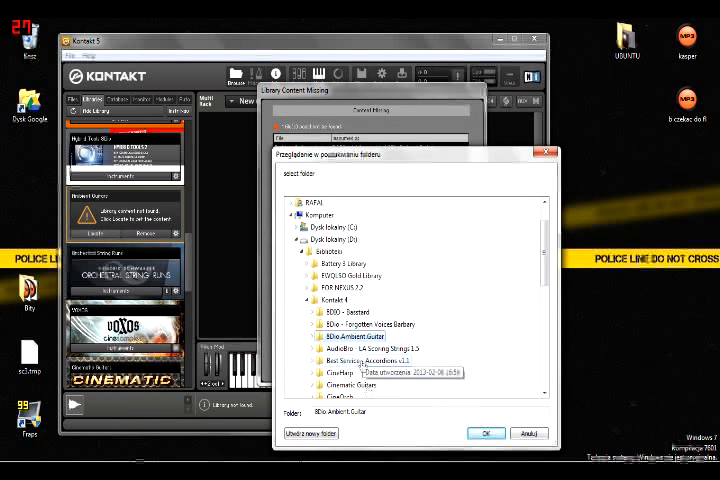
pyautogui.click(486, 433)
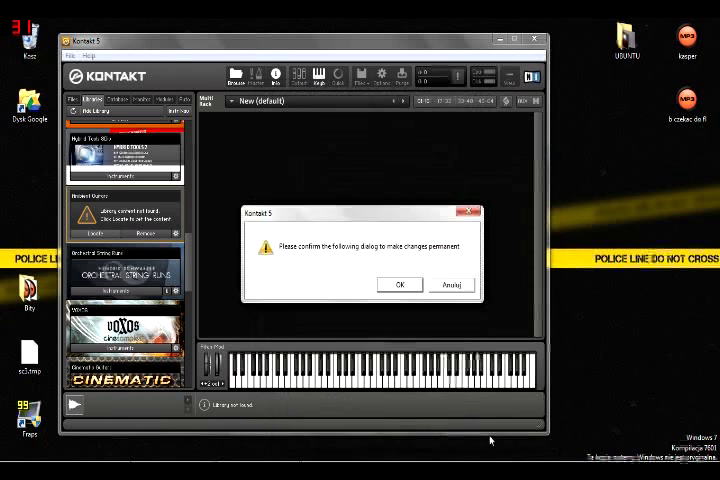
pyautogui.click(401, 285)
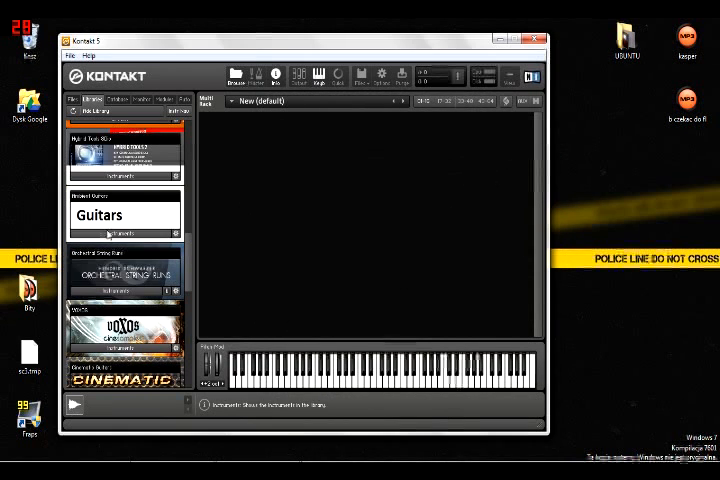